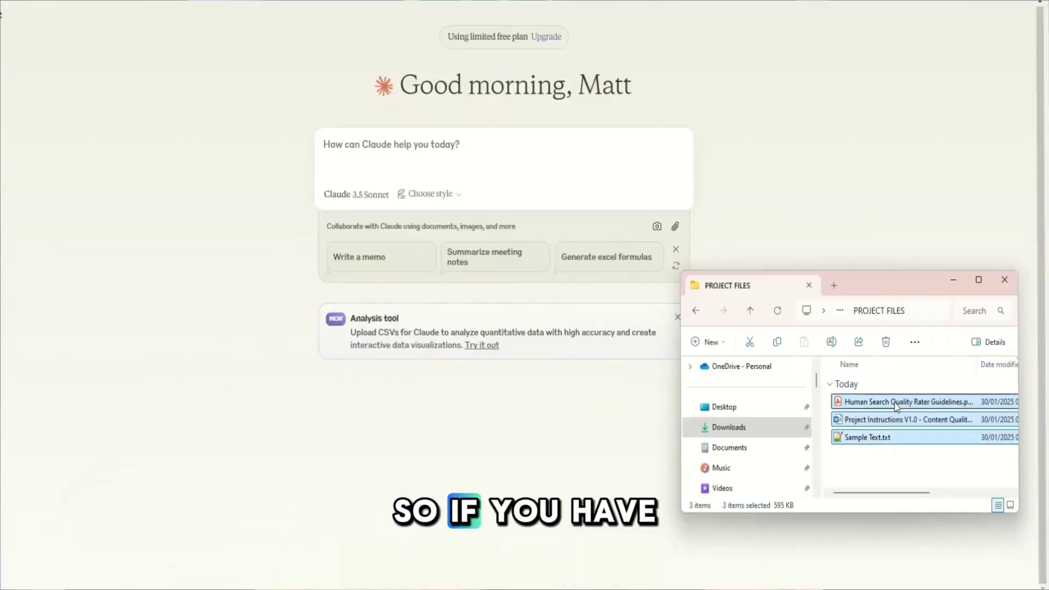
- Attach the three project files to a new chat, then remove the over-length searchqualityevaluatorguidelines PDF
{"action": "left_click_drag", "start_coordinate": [869, 420], "coordinate": [513, 242]}
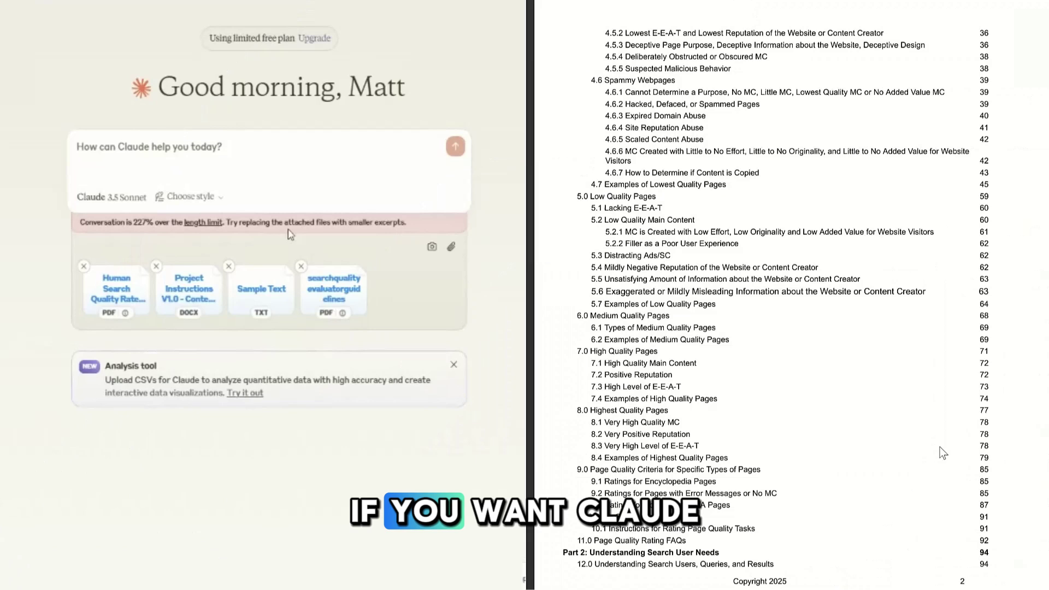
{"action": "left_click_drag", "start_coordinate": [111, 277], "coordinate": [207, 277]}
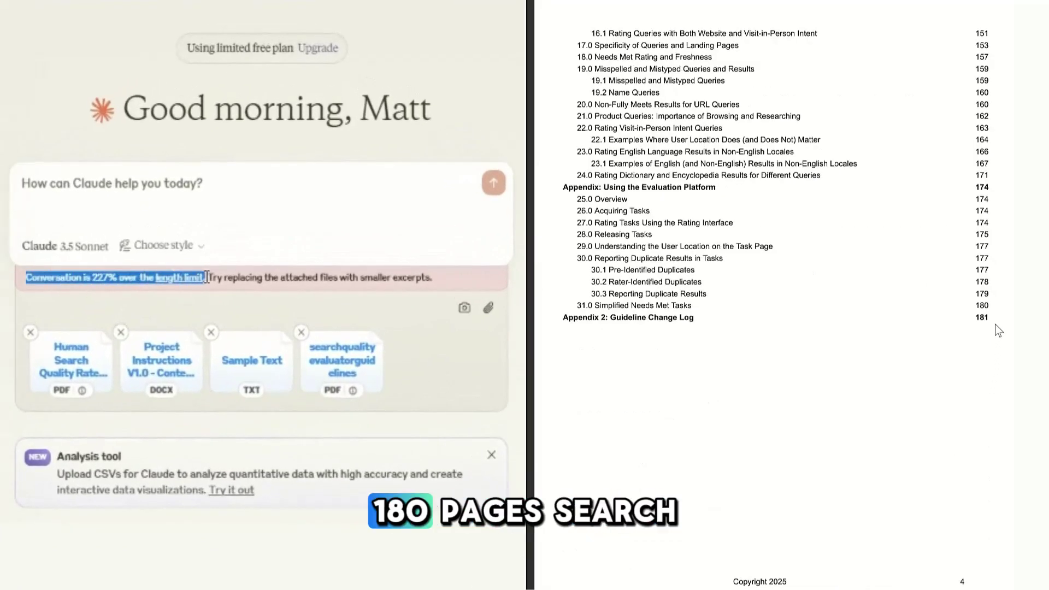
{"action": "left_click", "coordinate": [302, 333]}
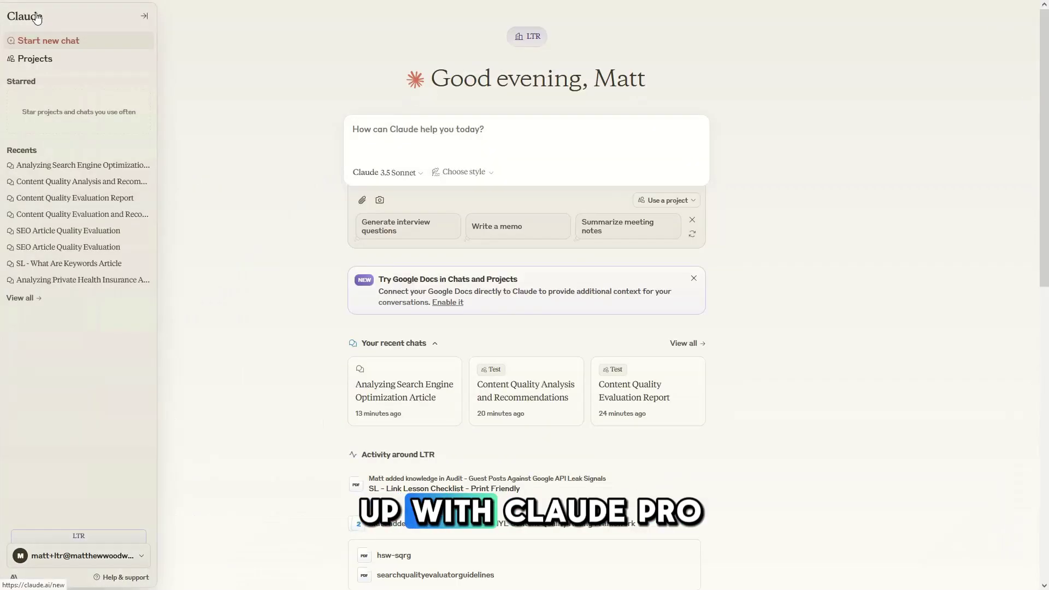
- Start a new project named 'Google Search Quality Rater Tool' with a description pointing to the totheweb.com HTML-to-text tool
{"action": "left_click", "coordinate": [35, 59]}
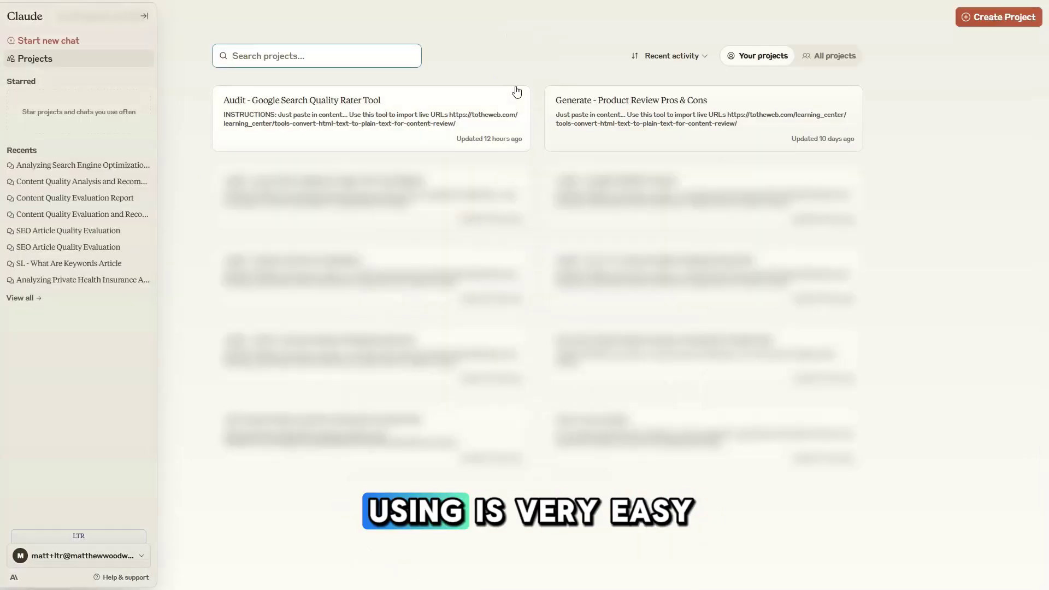
{"action": "left_click", "coordinate": [979, 25]}
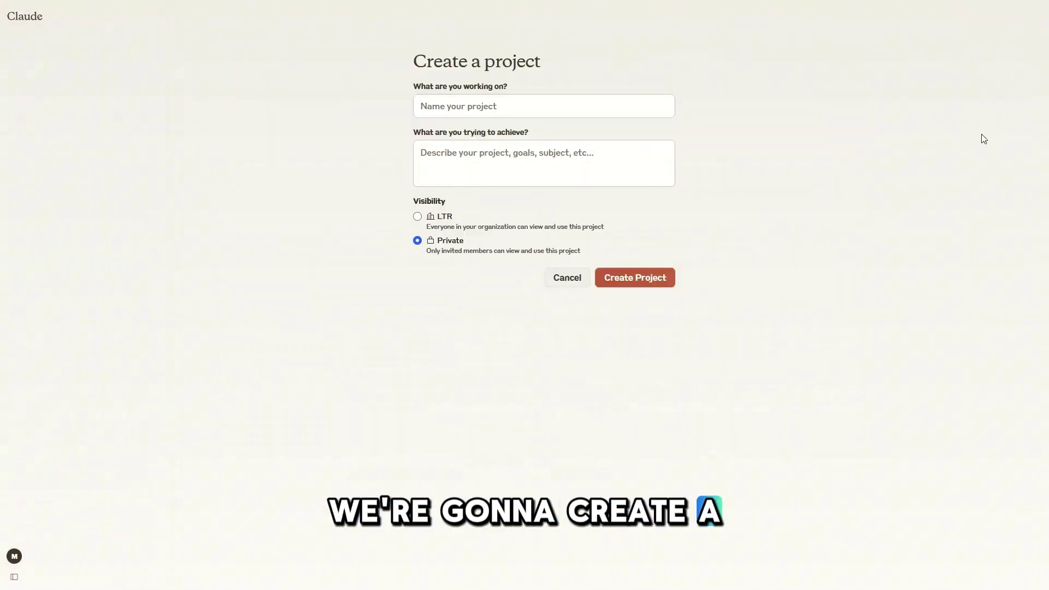
{"action": "left_click_drag", "start_coordinate": [697, 212], "coordinate": [650, 207]}
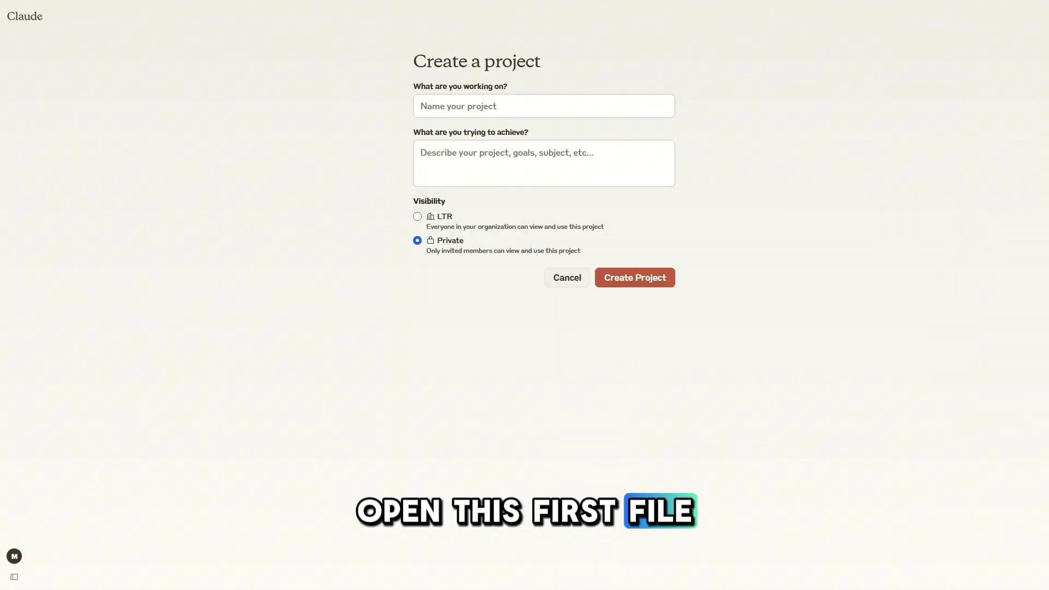
{"action": "left_click", "coordinate": [585, 106]}
{"action": "type", "text": "Google Search Quality Rater Tool"}
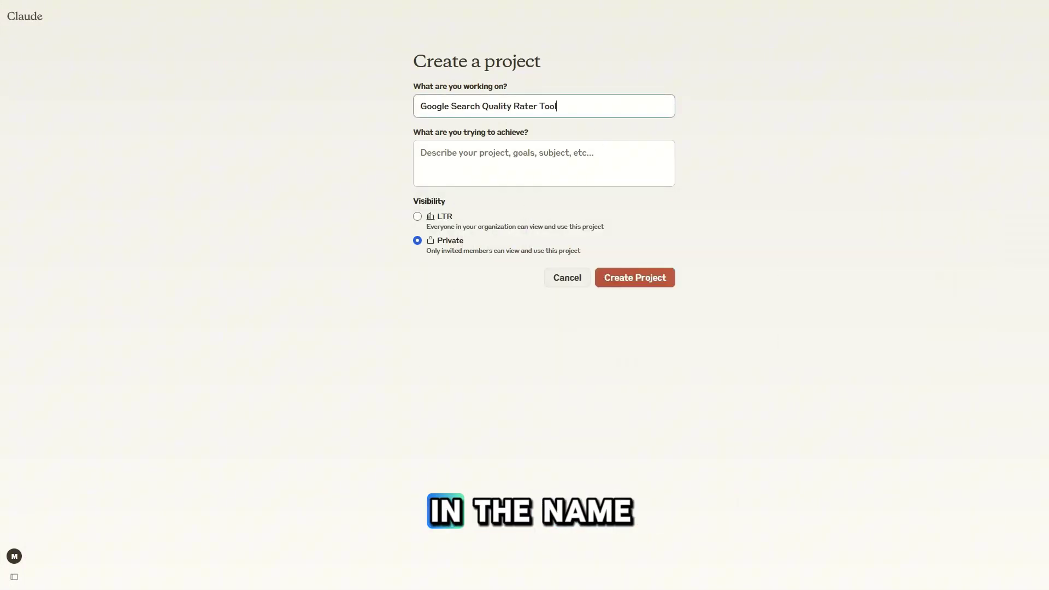
{"action": "left_click", "coordinate": [537, 180]}
{"action": "key", "text": "ctrl+v"}
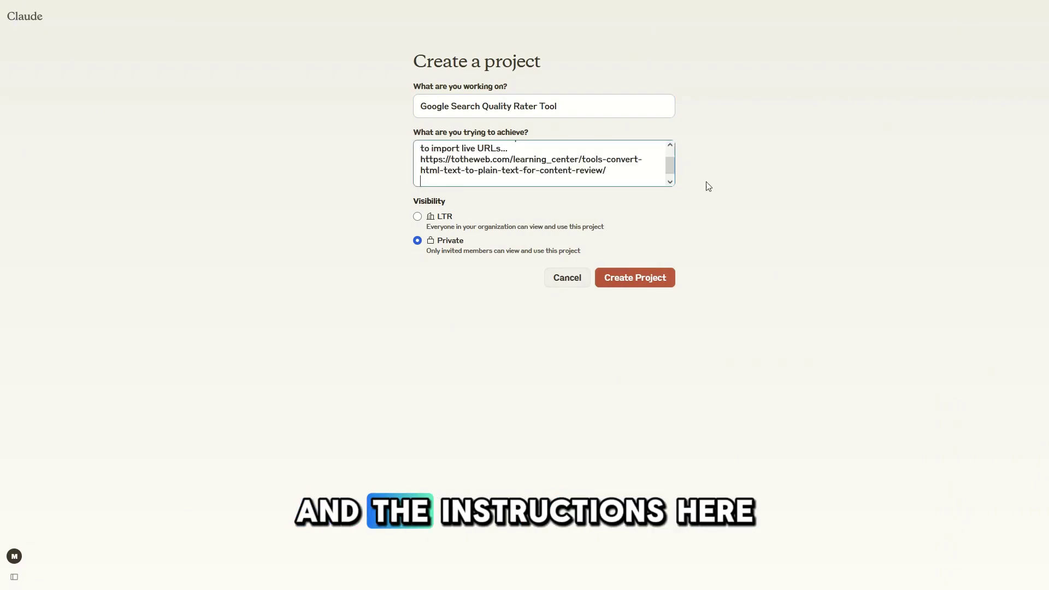
- Create the project and save the Content Quality Rating Framework document text as its instructions
{"action": "left_click", "coordinate": [635, 278]}
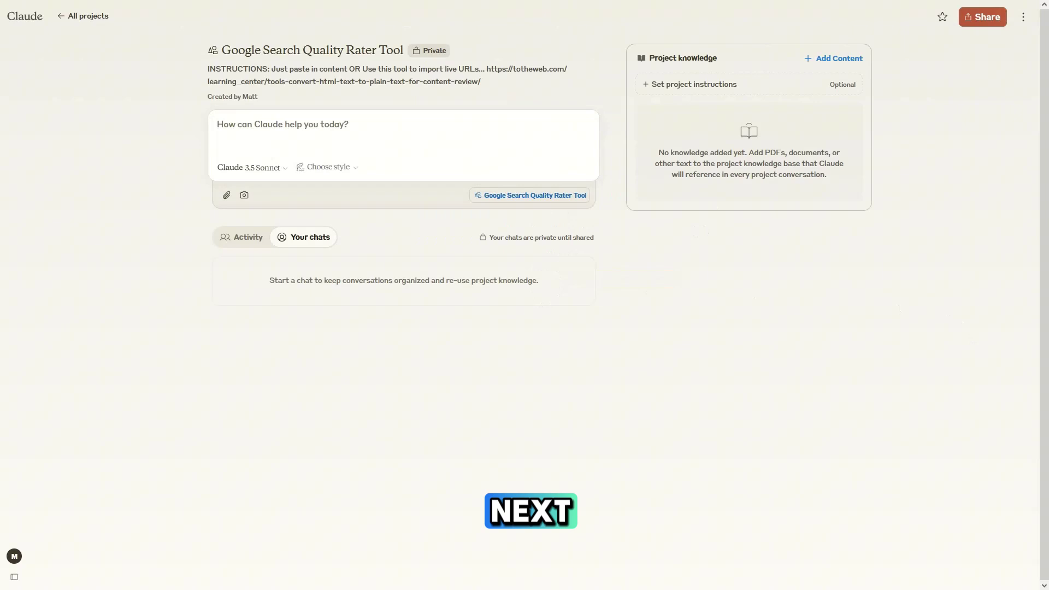
{"action": "key", "text": "alt+Tab"}
{"action": "left_click", "coordinate": [634, 288]}
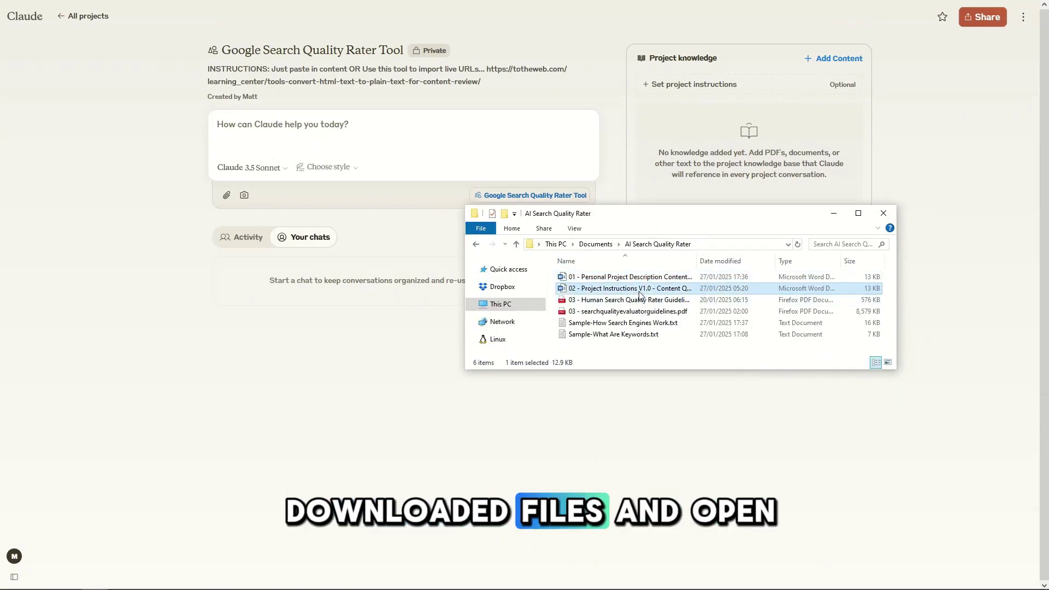
{"action": "left_click_drag", "start_coordinate": [506, 214], "coordinate": [1048, 242]}
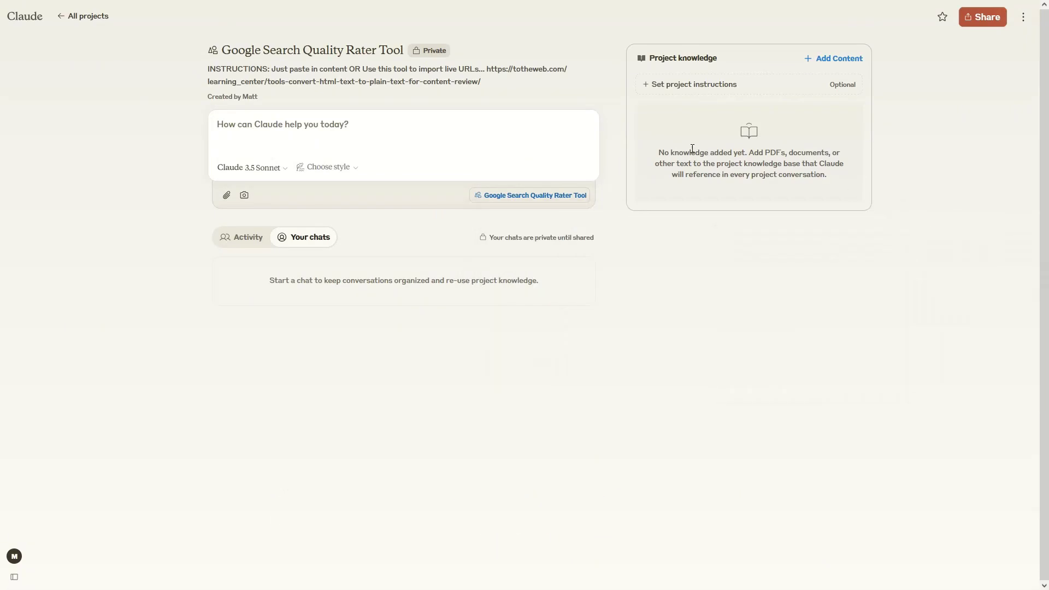
{"action": "left_click", "coordinate": [701, 83]}
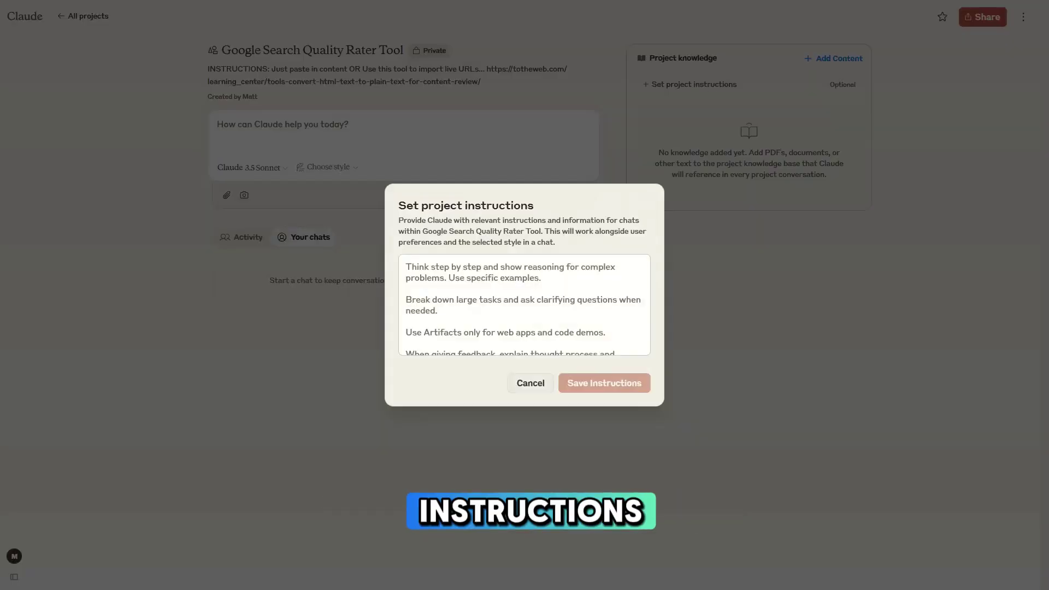
{"action": "key", "text": "ctrl+v"}
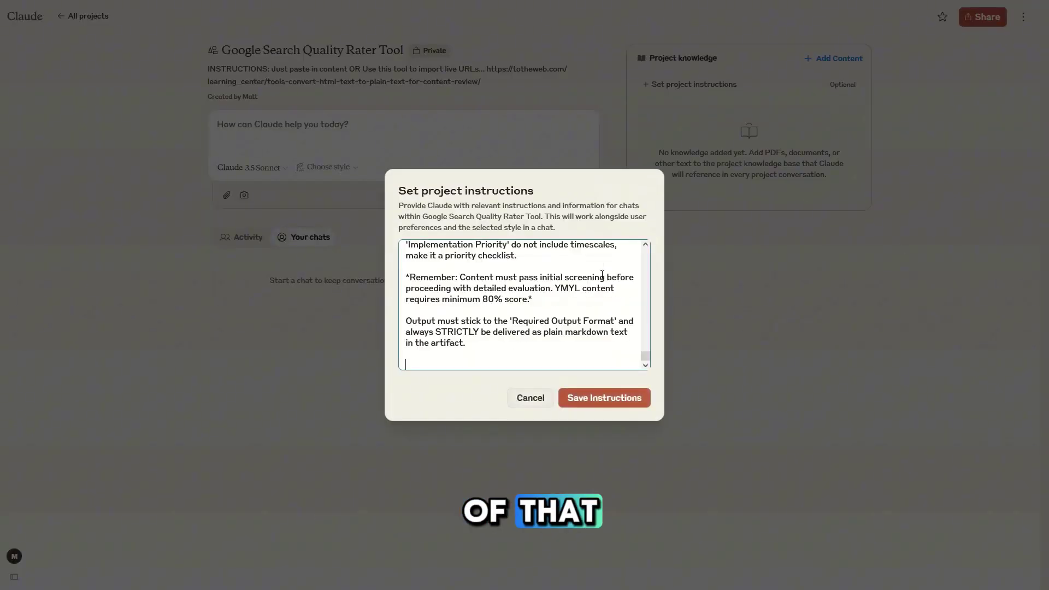
{"action": "left_click", "coordinate": [605, 399]}
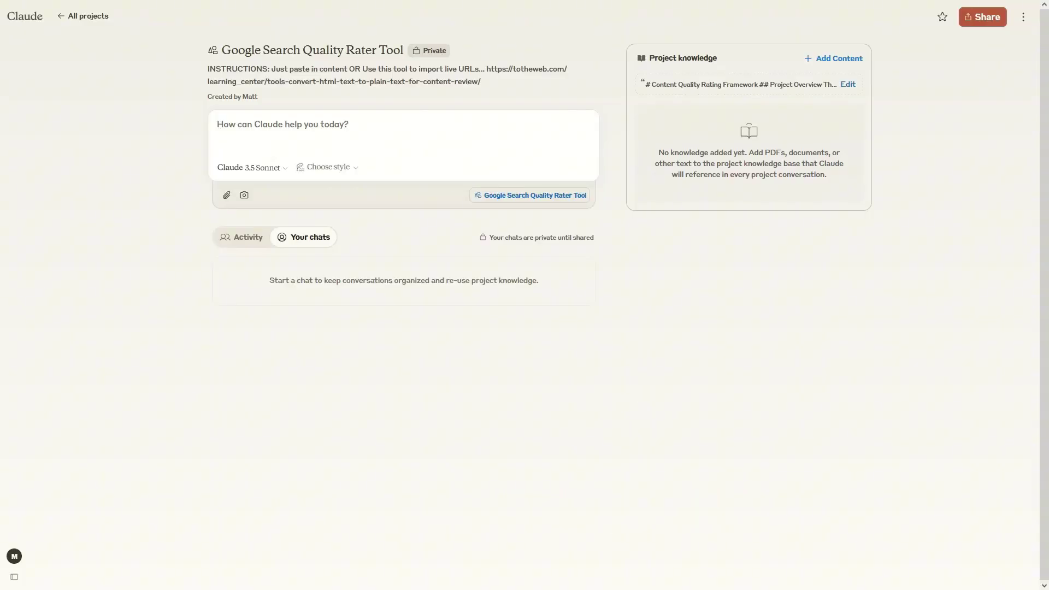
- Upload the two 03 search quality rater guideline PDFs into the project knowledge panel
{"action": "left_click_drag", "start_coordinate": [1048, 240], "coordinate": [500, 188]}
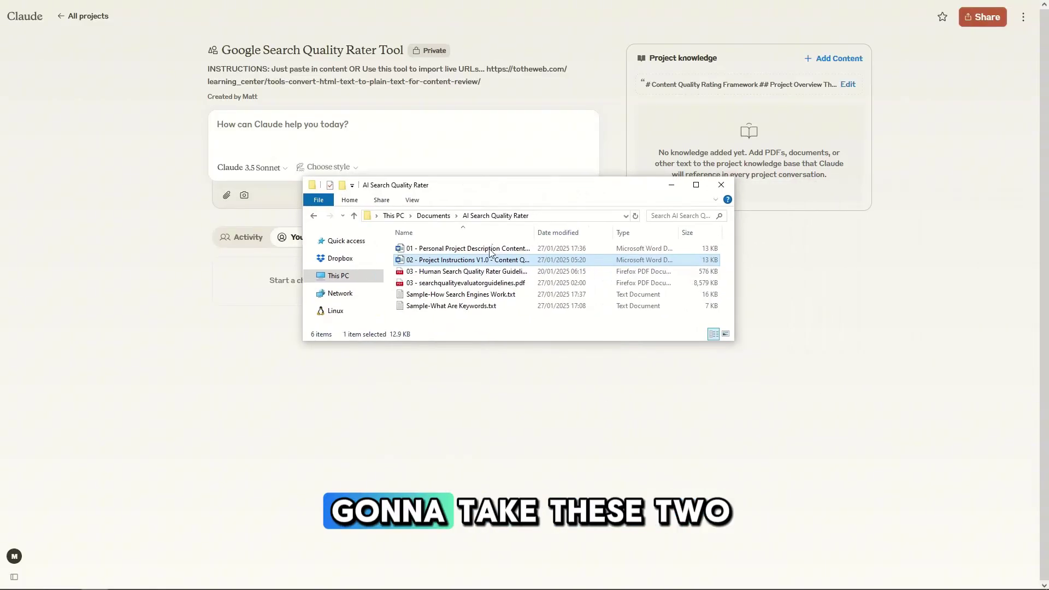
{"action": "left_click", "coordinate": [486, 272]}
{"action": "left_click", "coordinate": [487, 283], "text": "shift"}
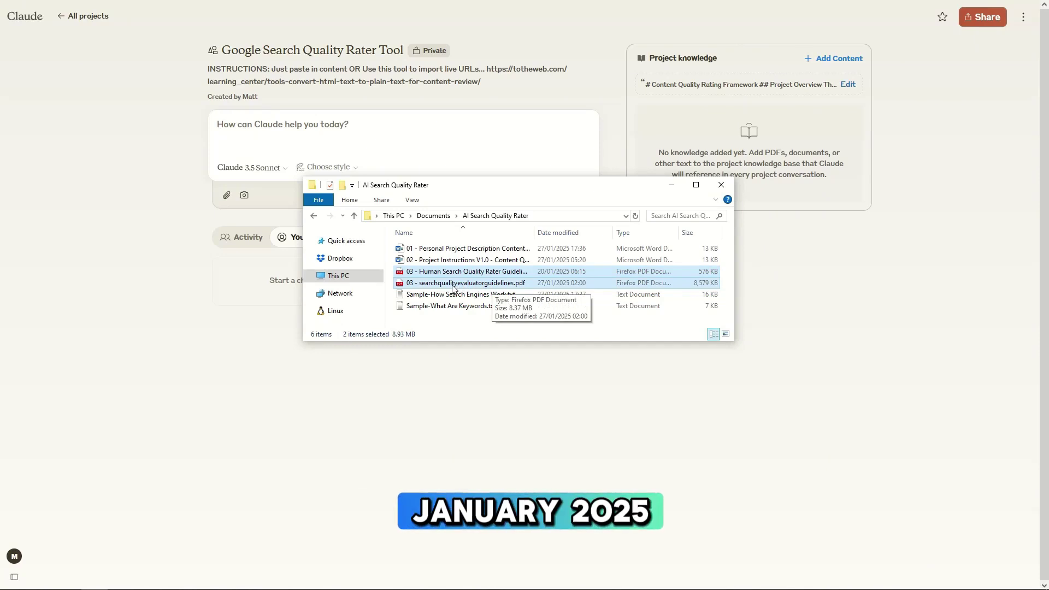
{"action": "left_click_drag", "start_coordinate": [451, 288], "coordinate": [749, 145]}
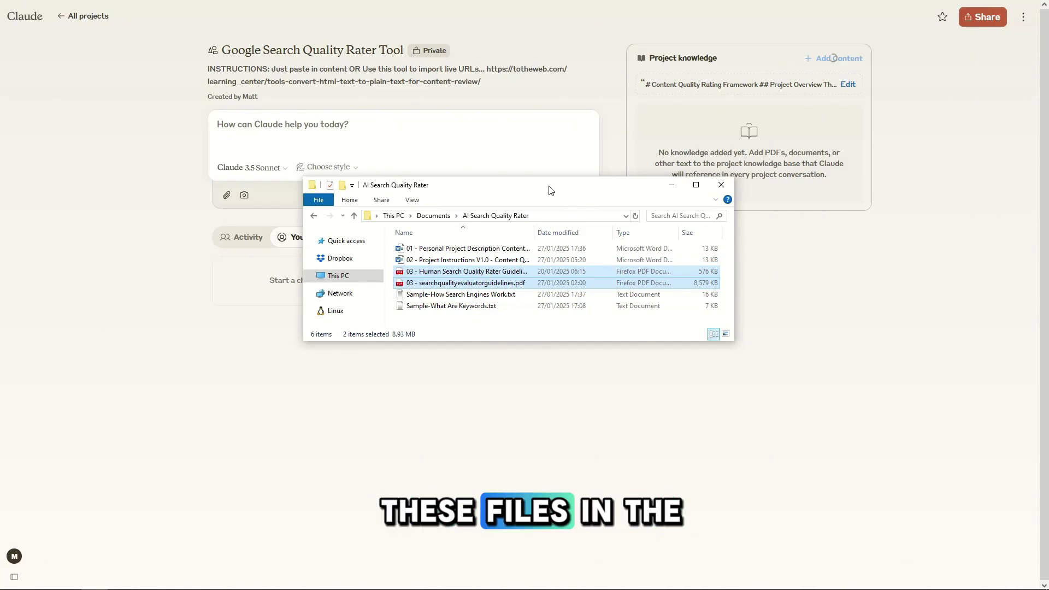
{"action": "left_click_drag", "start_coordinate": [537, 192], "coordinate": [1038, 192]}
{"action": "left_click", "coordinate": [886, 125]}
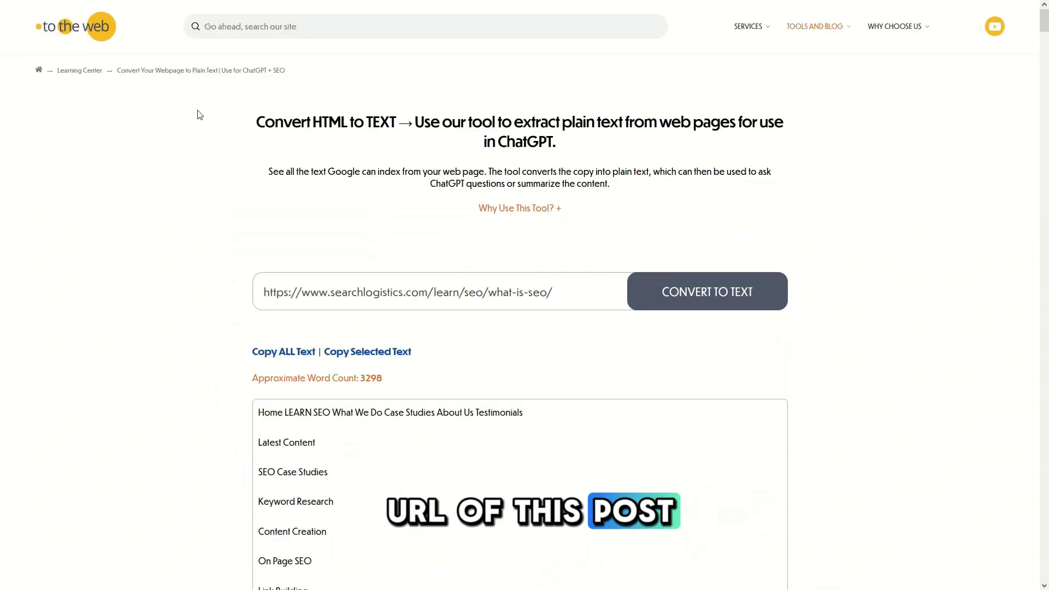
- Copy all converted plain text of the searchlogistics what-is-seo page and dismiss the copied notice
{"action": "scroll", "coordinate": [381, 409], "scroll_direction": "down", "scroll_amount": 3}
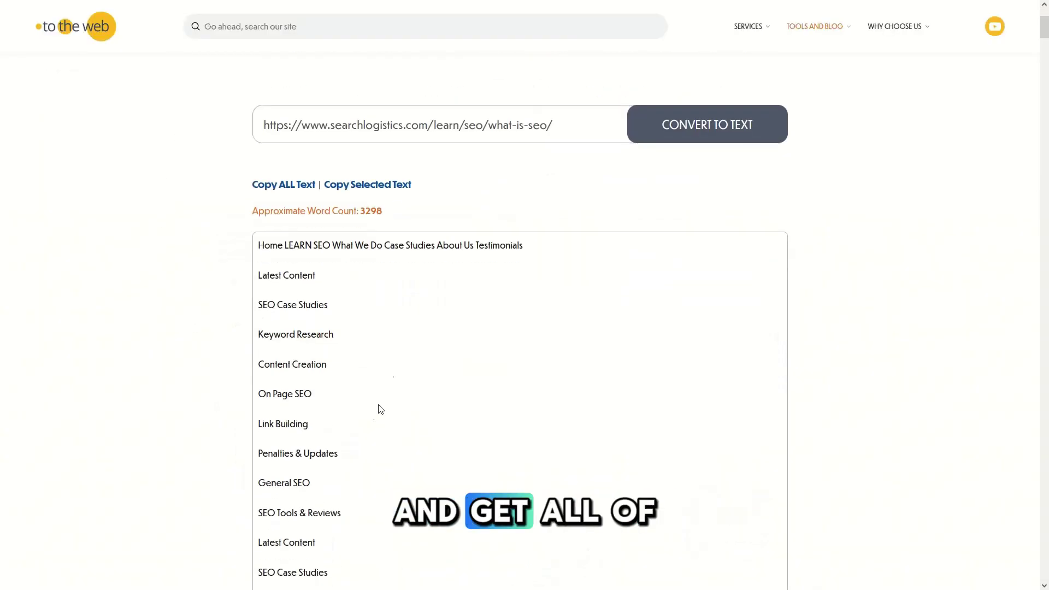
{"action": "left_click", "coordinate": [297, 186]}
{"action": "left_click", "coordinate": [616, 318]}
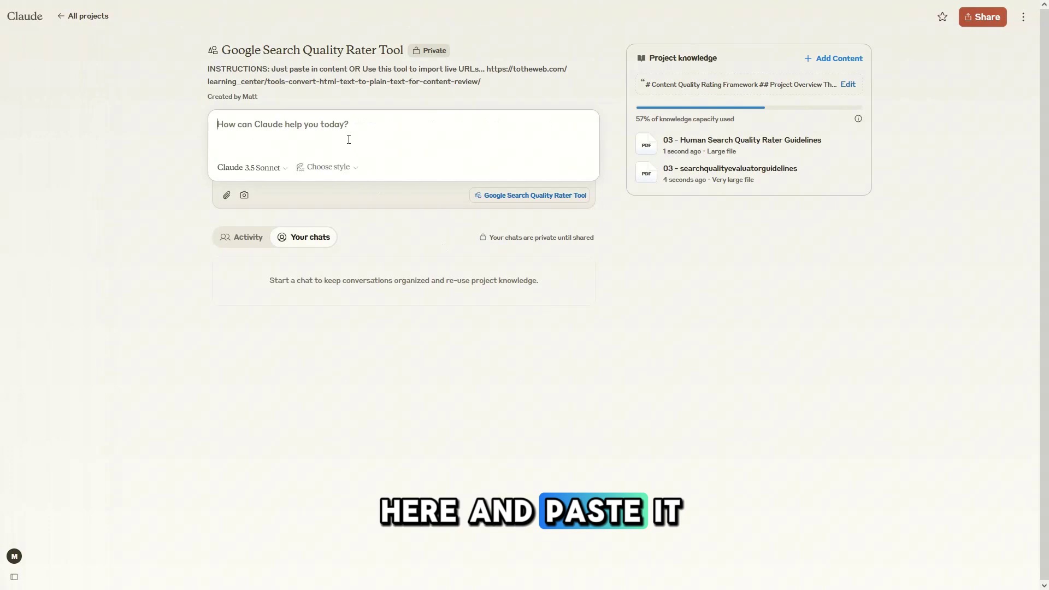
- Attach Sample-What Are Keywords.txt to the project's chat input box
{"action": "left_click_drag", "start_coordinate": [1048, 211], "coordinate": [520, 171]}
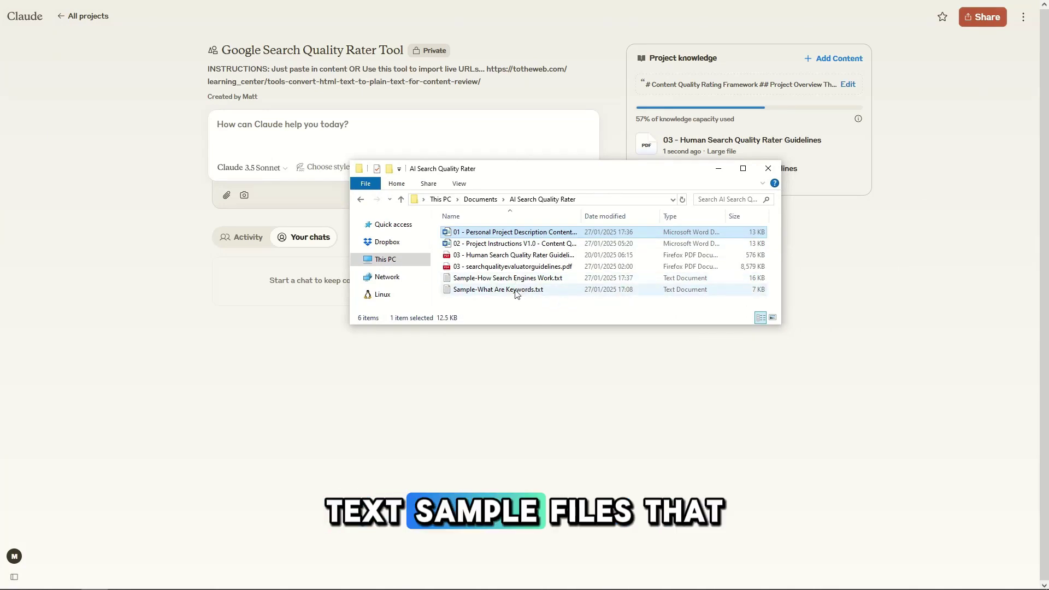
{"action": "left_click_drag", "start_coordinate": [520, 180], "coordinate": [486, 282]}
{"action": "left_click_drag", "start_coordinate": [444, 391], "coordinate": [454, 142]}
{"action": "left_click", "coordinate": [652, 226]}
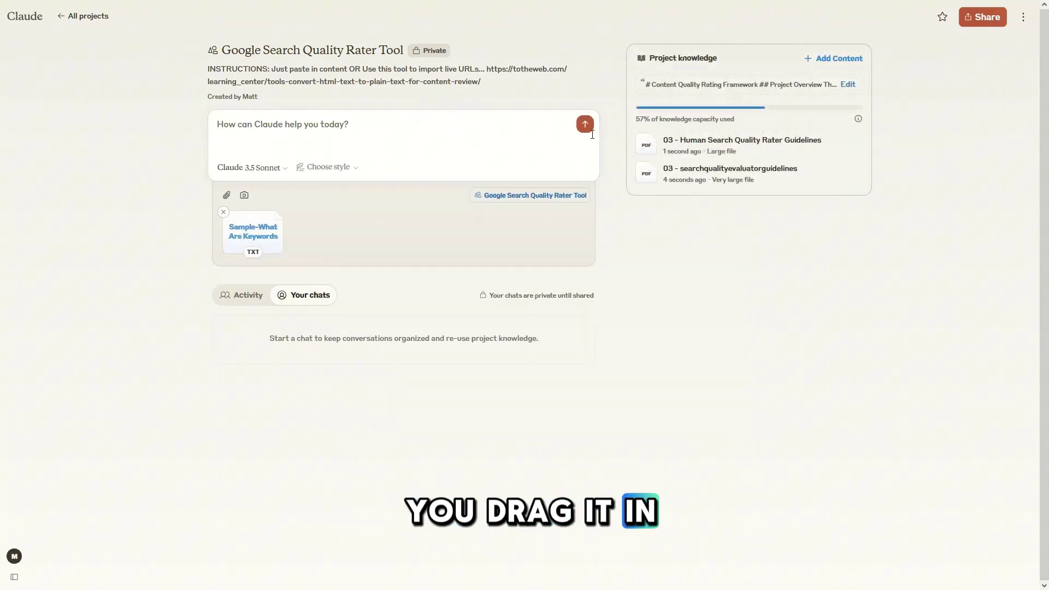
- Submit the keywords article for a quality report, then reply 'Yes' to the expanded action-plan offer
{"action": "left_click", "coordinate": [584, 124]}
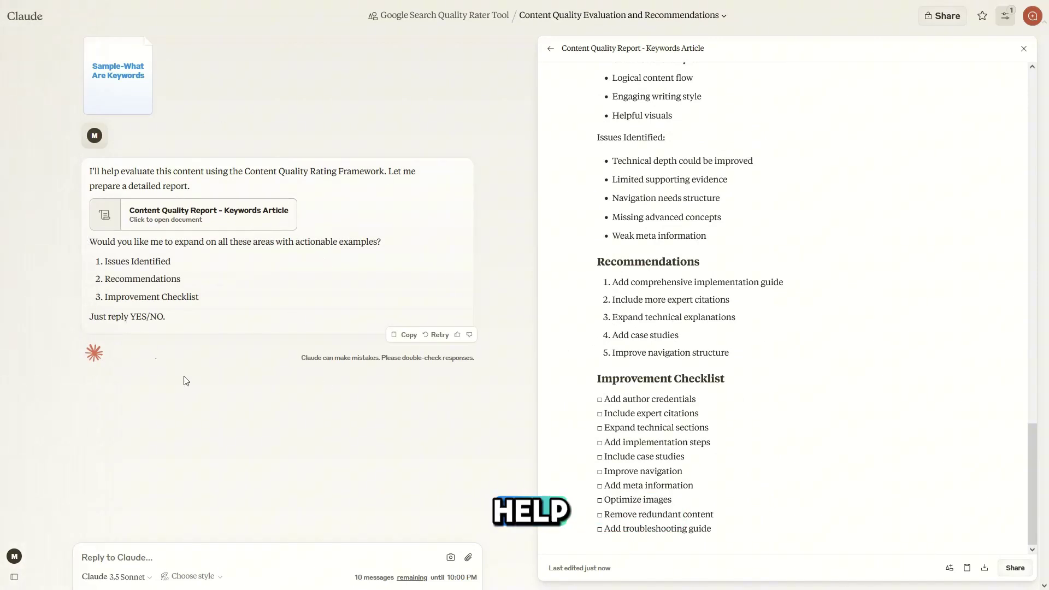
{"action": "type", "text": "Yes"}
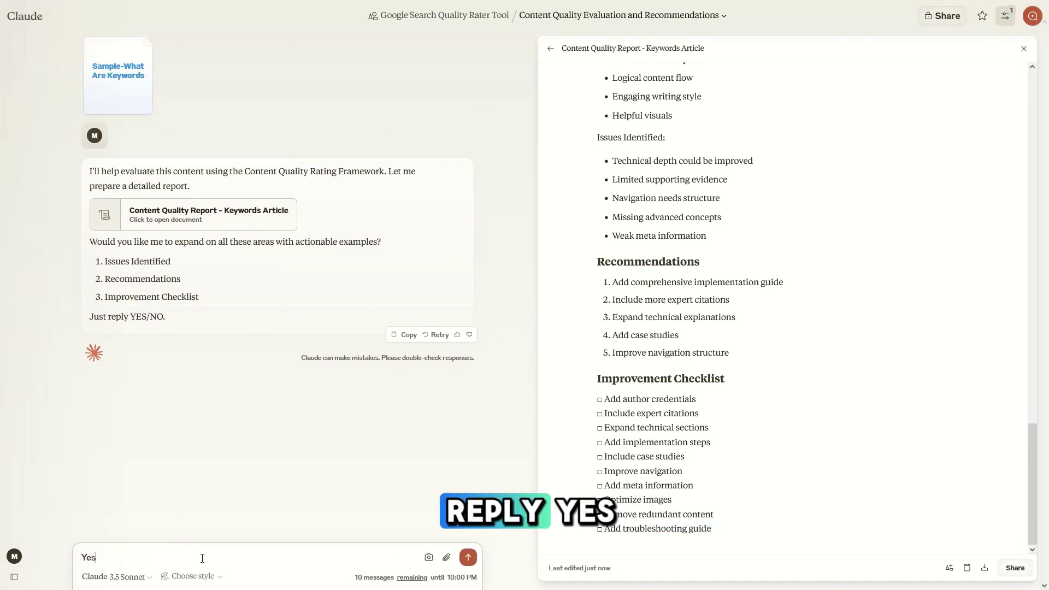
{"action": "key", "text": "Return"}
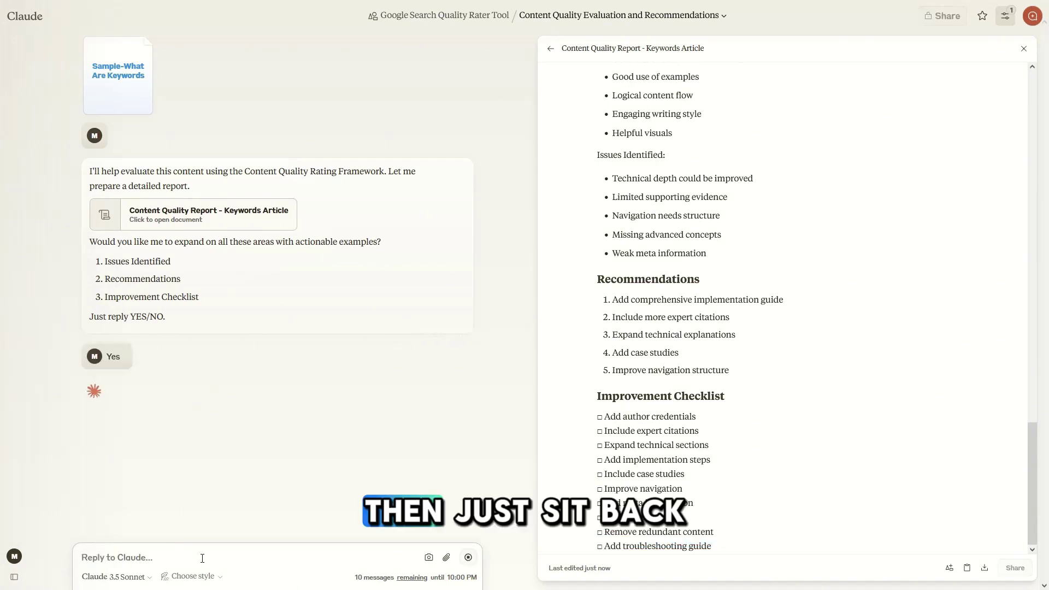